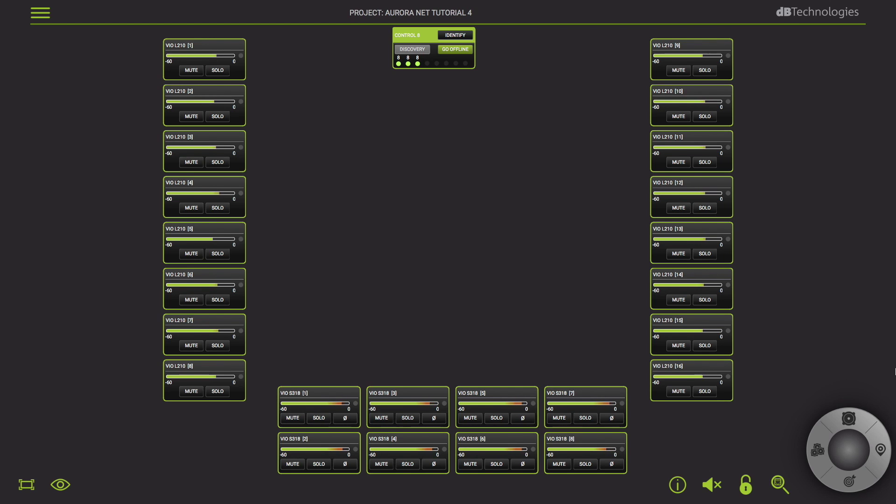
Autogroup the speakers by type, creating one group for VIO L210 and one for VIO S318.
click(848, 418)
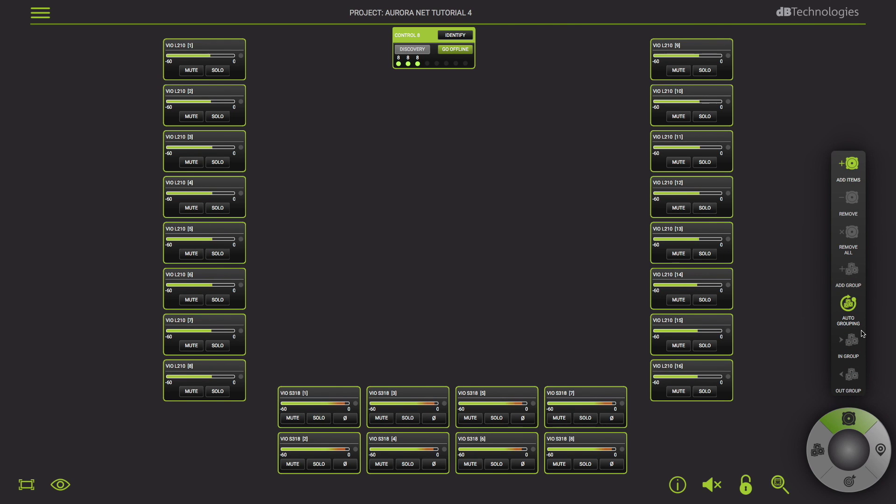
click(861, 311)
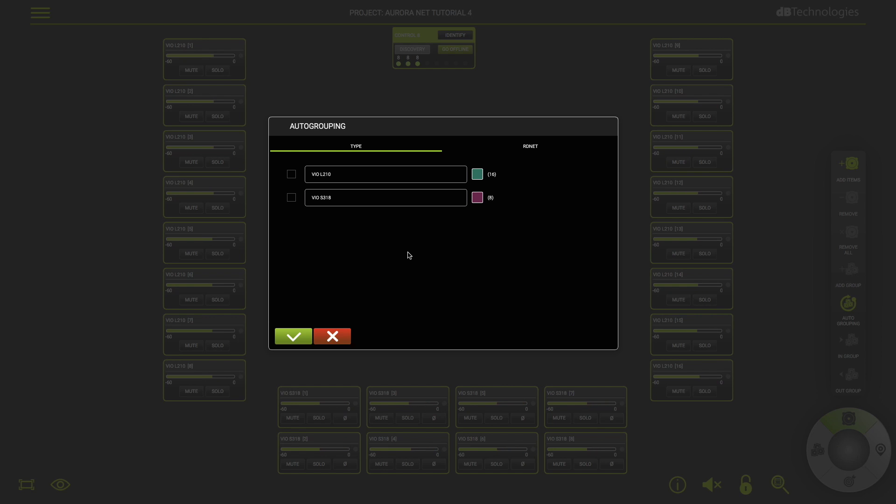
click(498, 149)
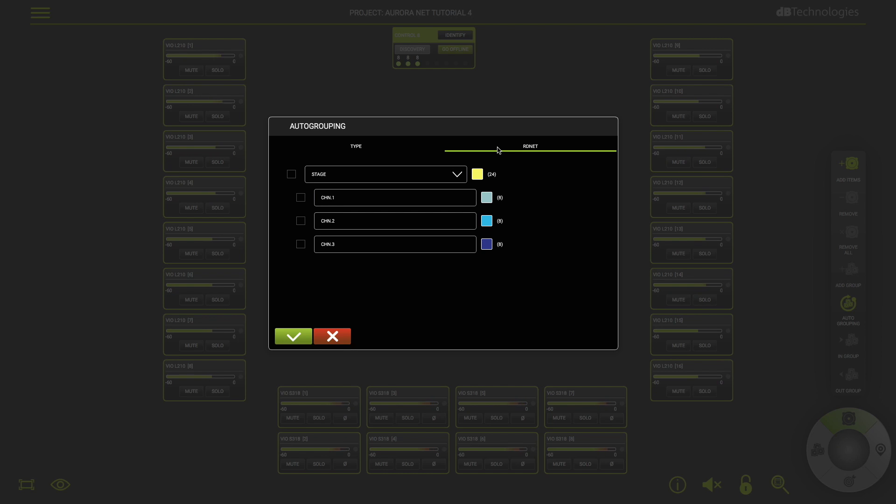
click(400, 149)
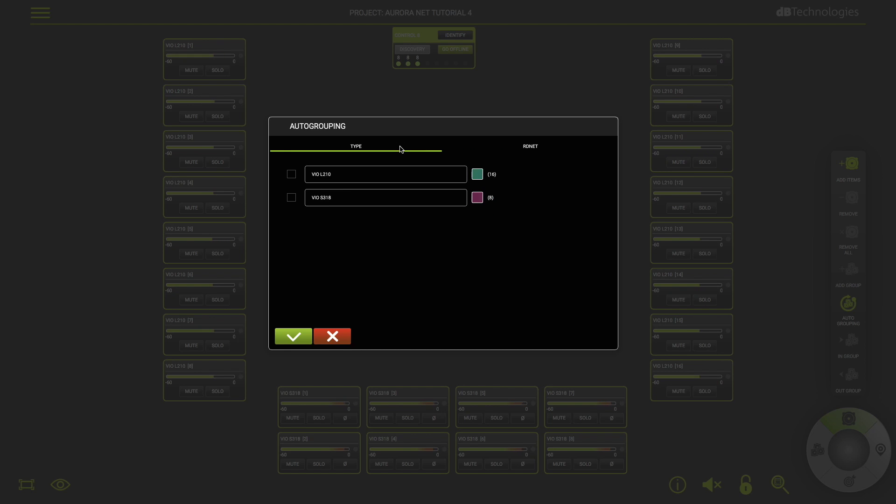
click(291, 175)
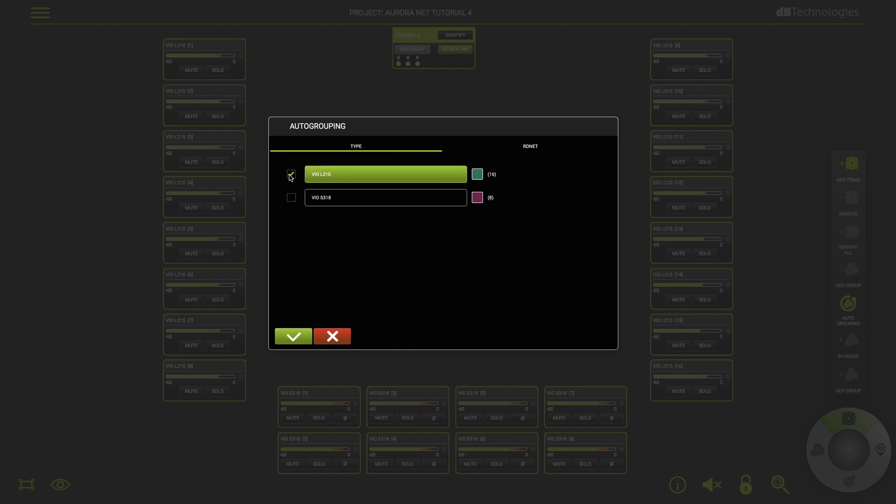
click(292, 200)
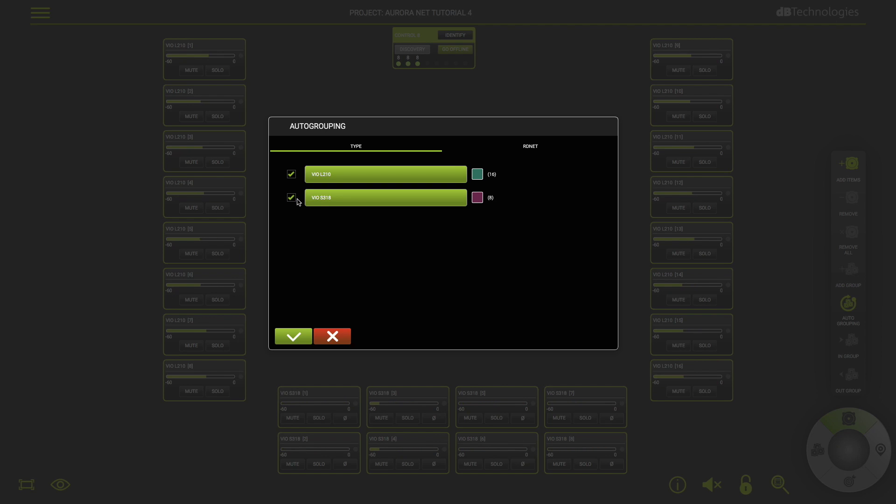
click(294, 337)
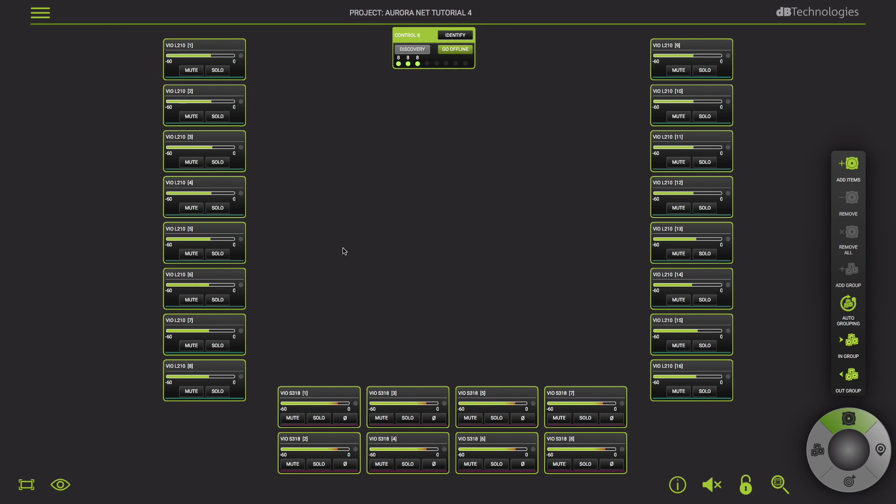
scroll(342, 250, down, 3)
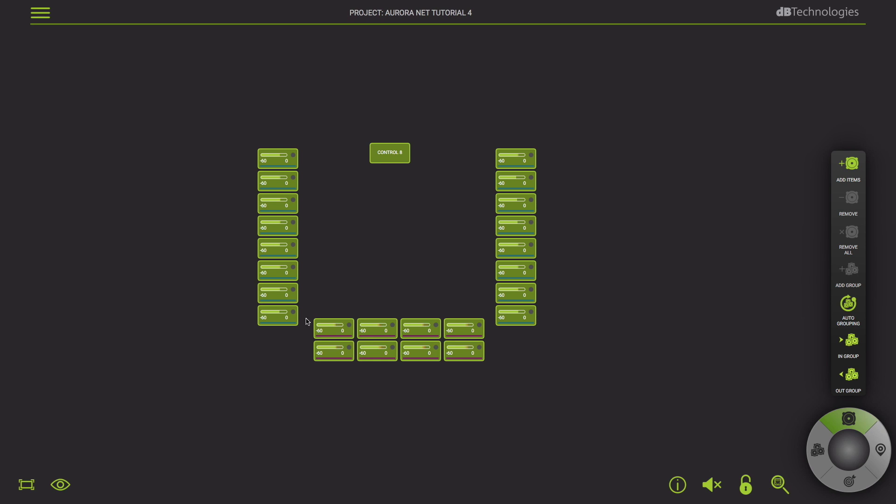
scroll(292, 346, up, 3)
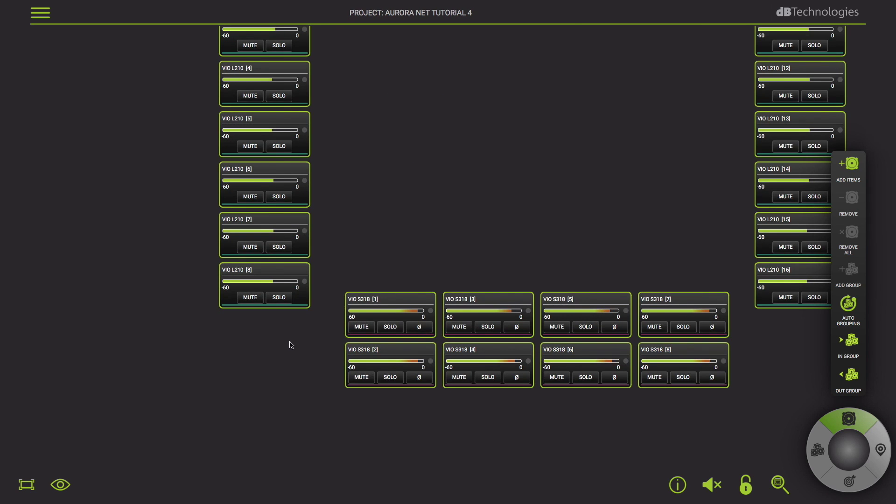
scroll(290, 344, down, 3)
scroll(290, 343, up, 3)
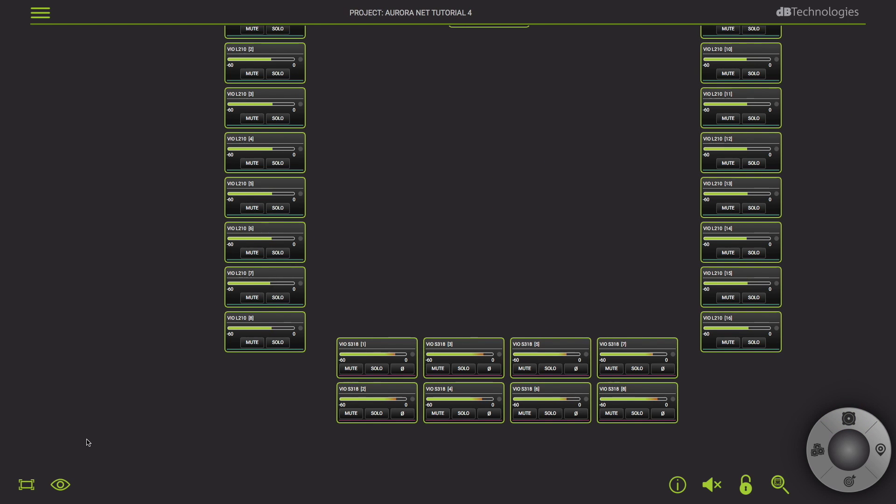
click(24, 484)
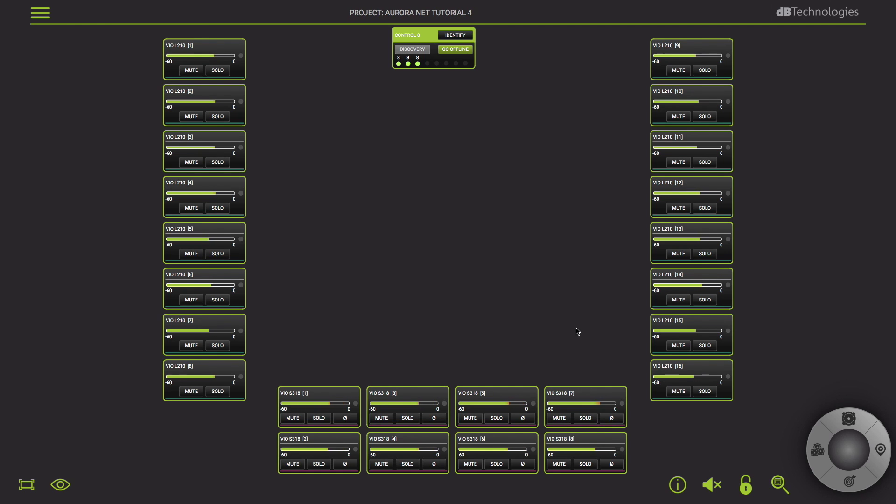
In the groups workspace, place the VIO L210 and VIO S318 groups side by side near the upper-left corner and show their member speakers.
click(819, 448)
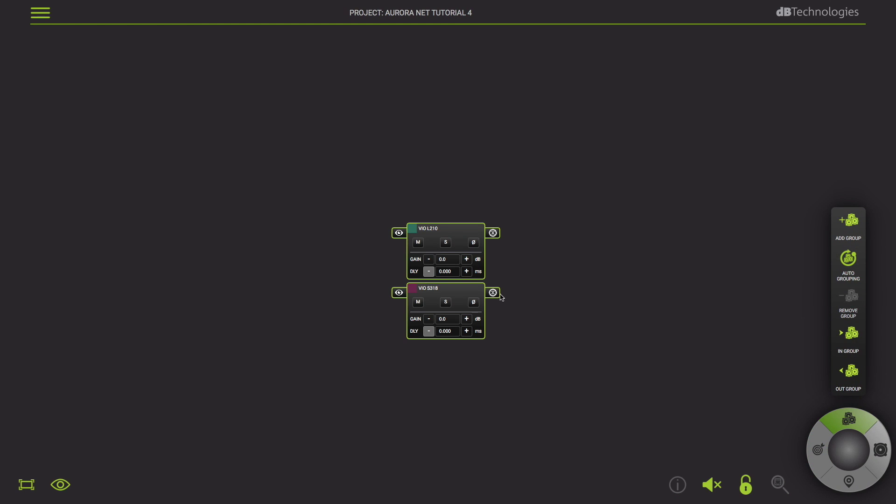
drag(461, 243, 103, 65)
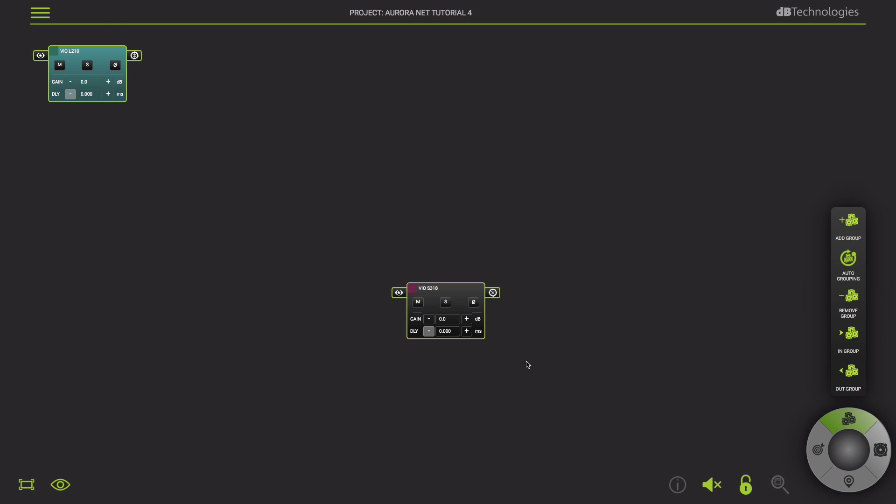
drag(456, 307, 213, 73)
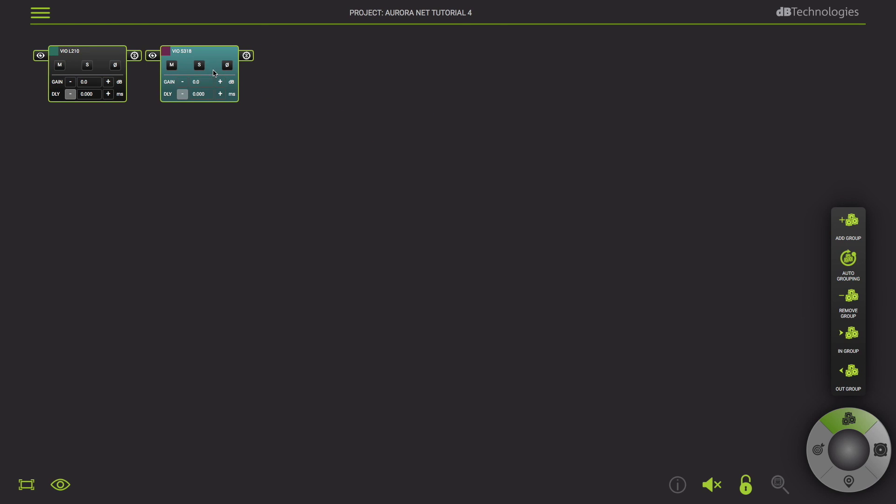
click(40, 56)
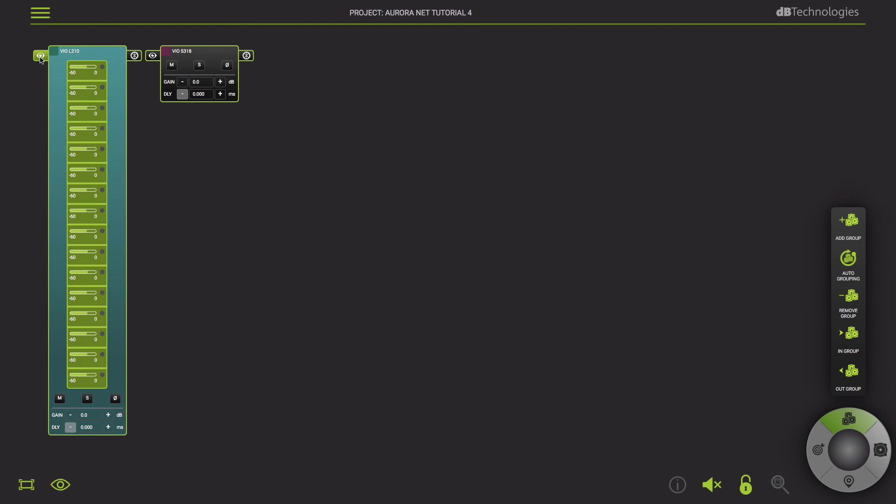
click(152, 56)
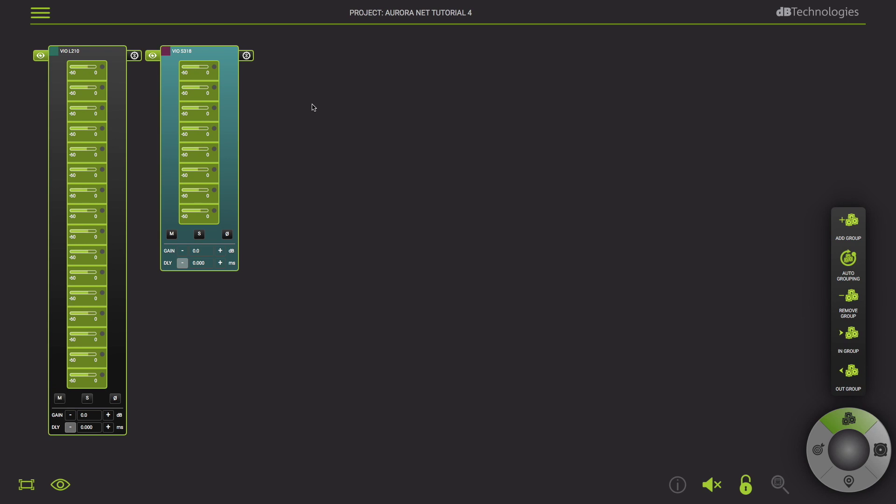
Check the model, temperature, buttons and meter displays for the grouped speakers, ending with the output meter.
click(63, 486)
click(96, 486)
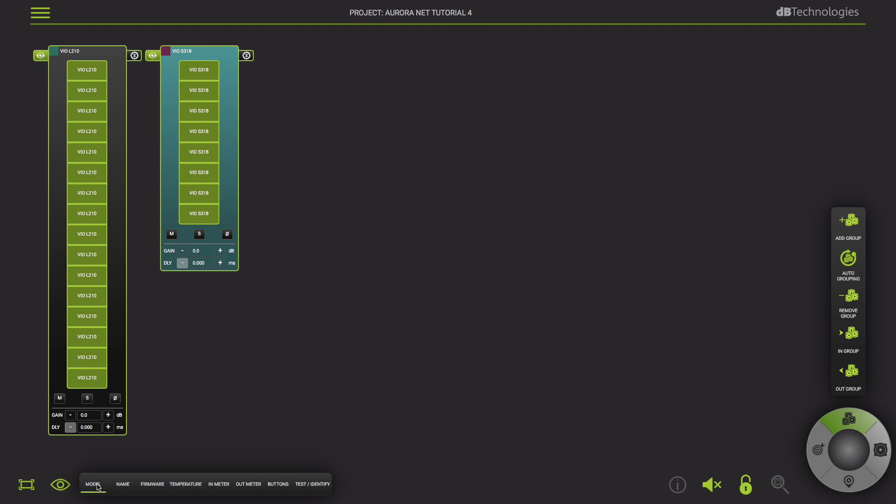
click(187, 486)
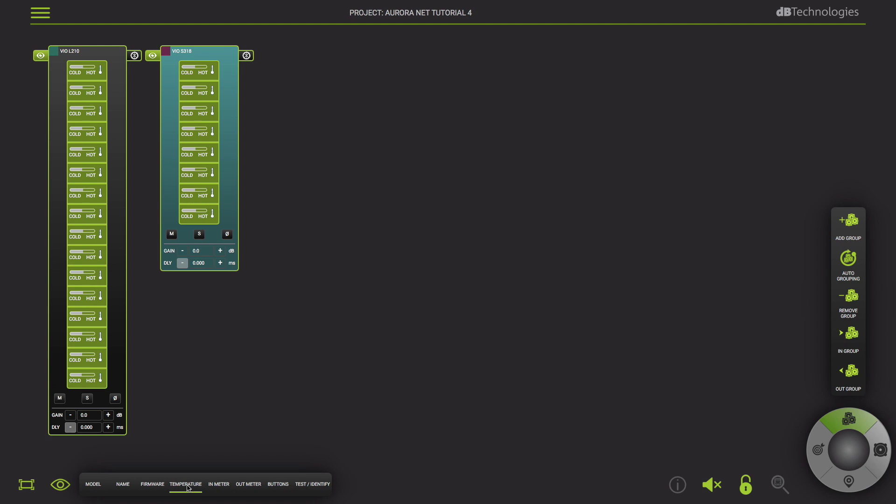
click(219, 485)
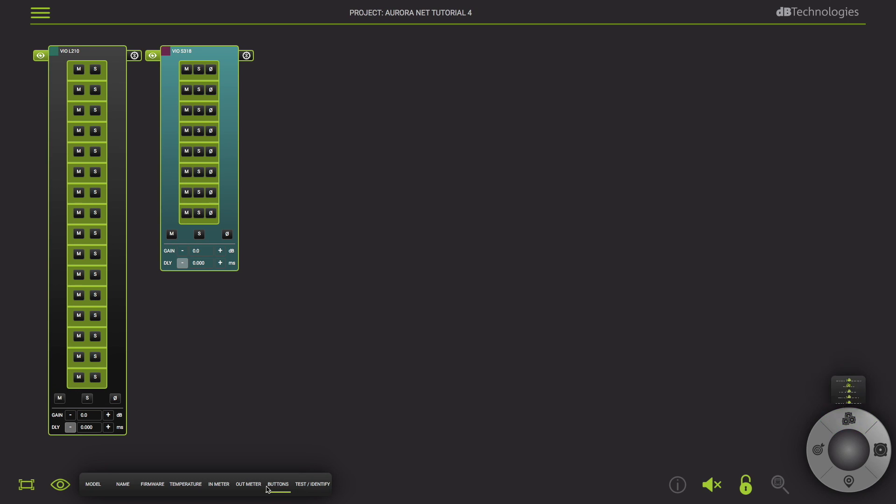
click(249, 486)
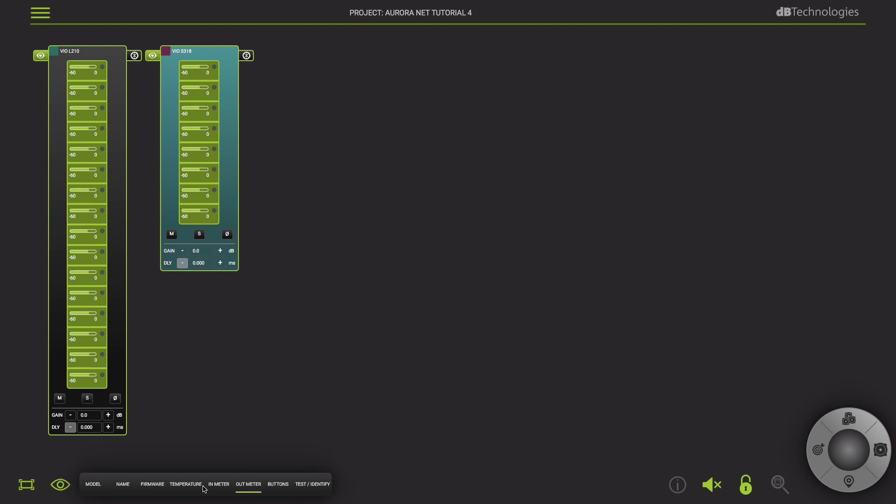
click(60, 485)
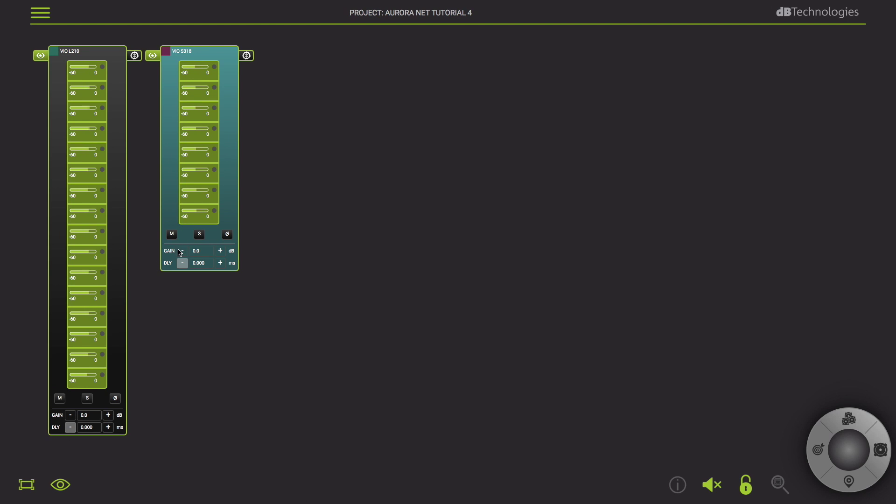
Open the VIO S318 group's equalizer and add a PEQ filter at about 55 Hz with about -3.2 dB gain.
scroll(182, 242, up, 5)
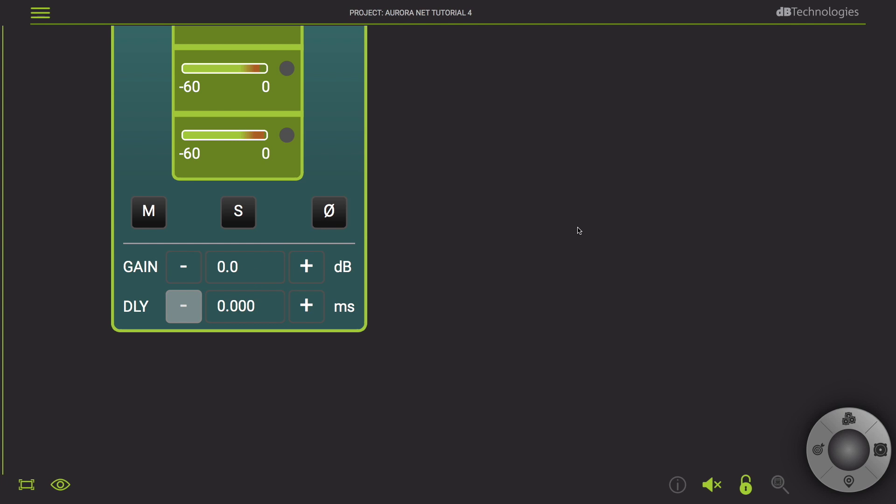
scroll(577, 229, down, 3)
scroll(628, 229, down, 2)
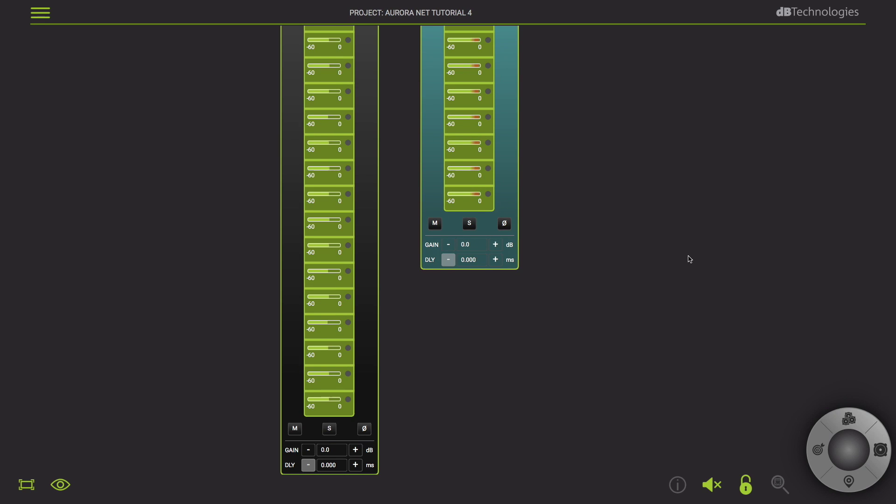
scroll(638, 252, down, 1)
drag(638, 252, 366, 244)
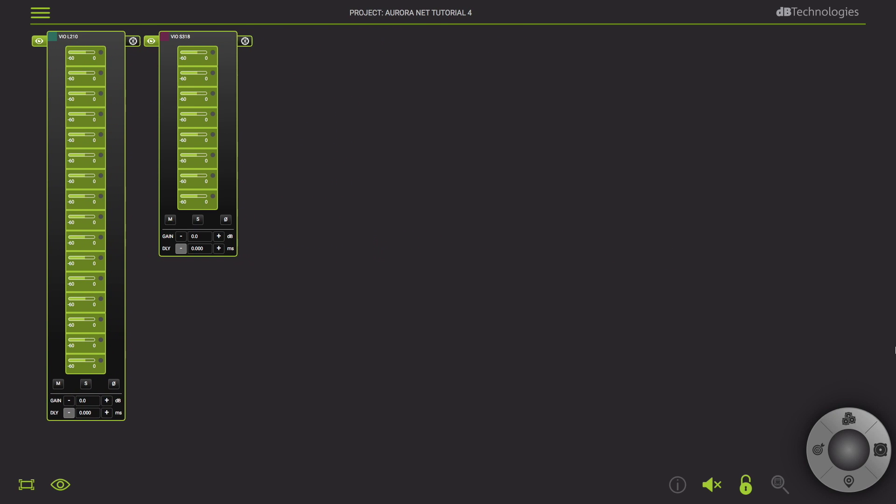
click(244, 41)
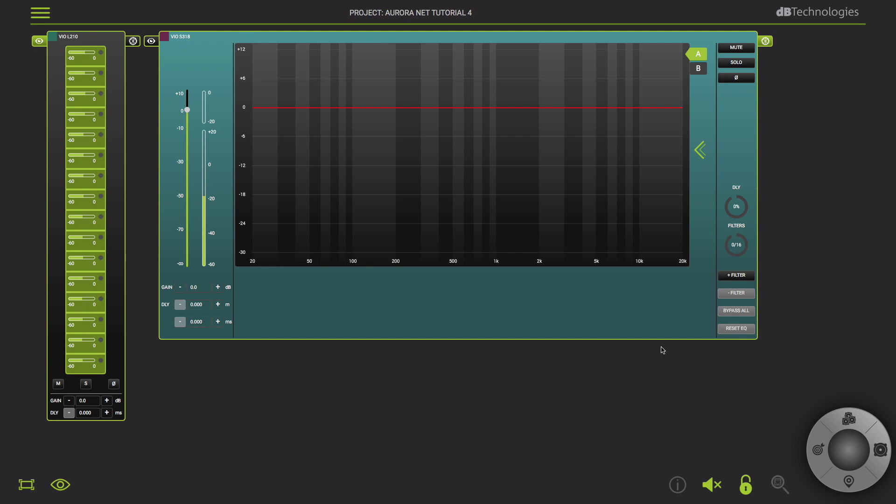
click(738, 276)
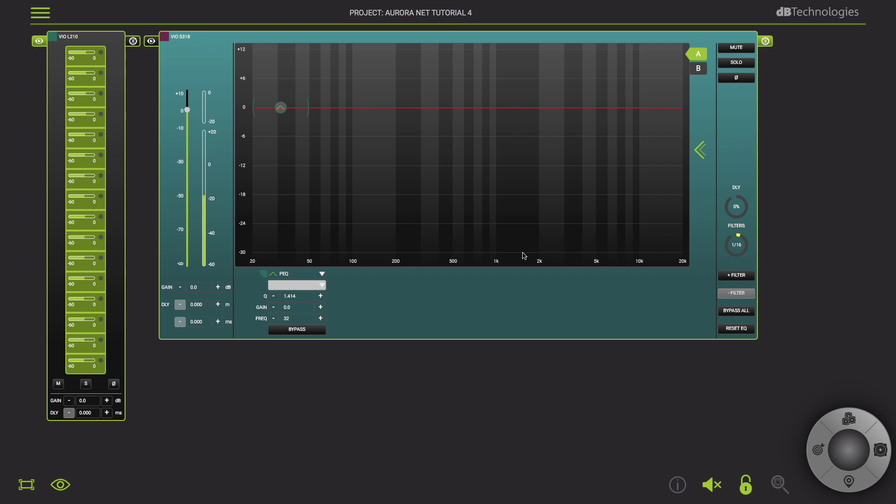
drag(280, 108, 315, 125)
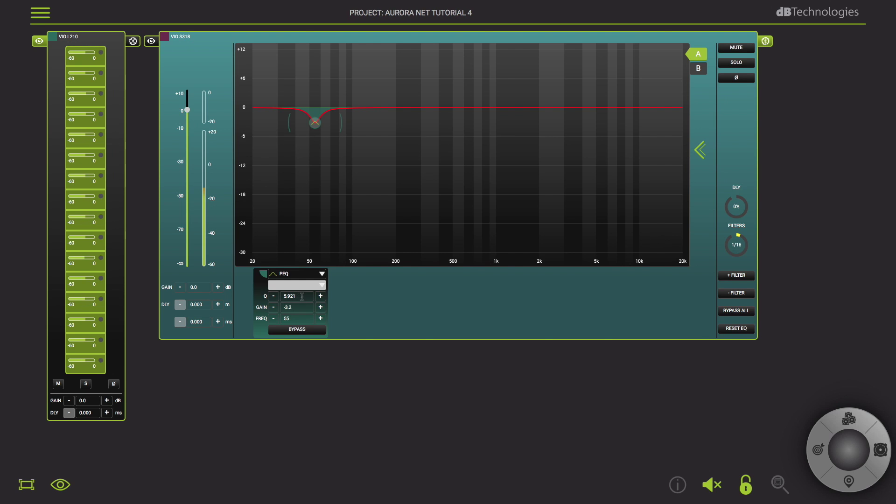
Set the PEQ filter's Q to 7.000 and its gain to -2.5 dB.
drag(302, 297, 277, 293)
text(7.000)
key(Tab)
text(-2.5)
Change the VIO S318 group's filter to Linkwitz-riley HI at 54 Hz with a 24 dB/oct slope.
click(322, 275)
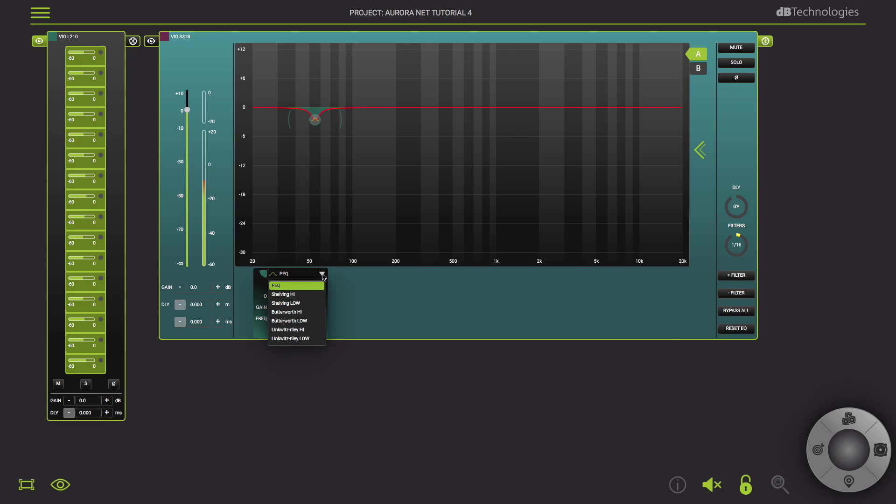
click(287, 329)
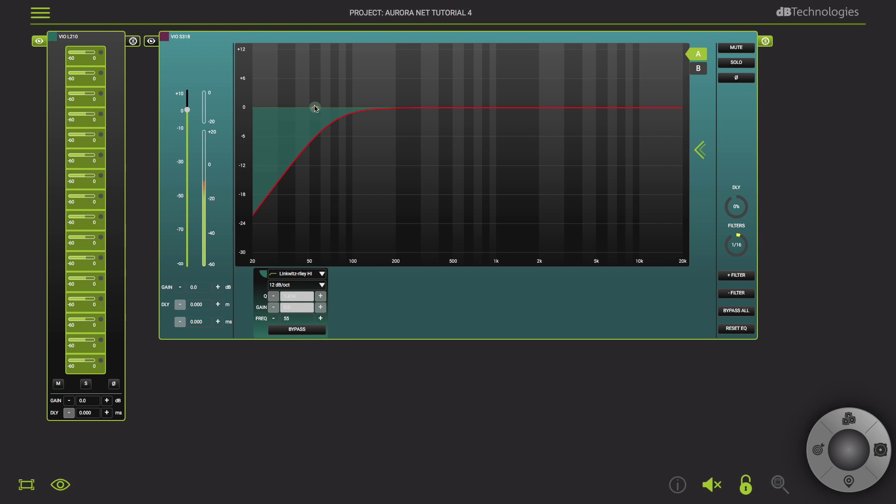
drag(315, 108, 314, 108)
click(317, 288)
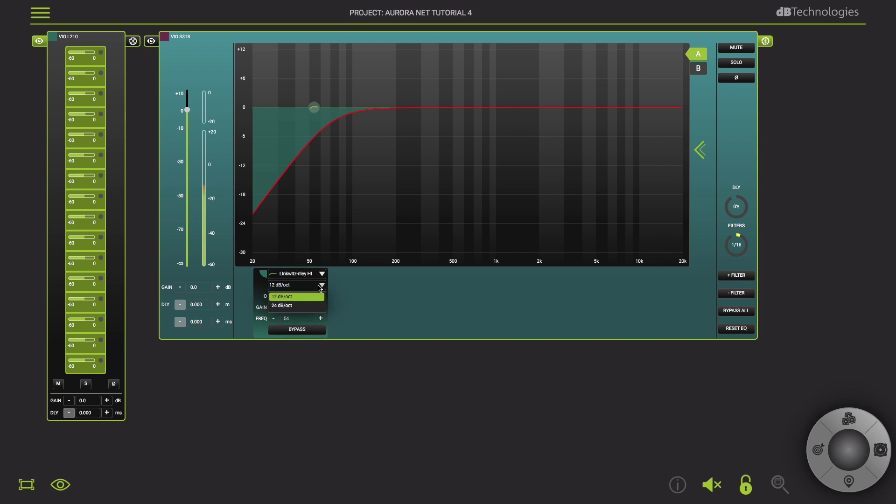
click(283, 306)
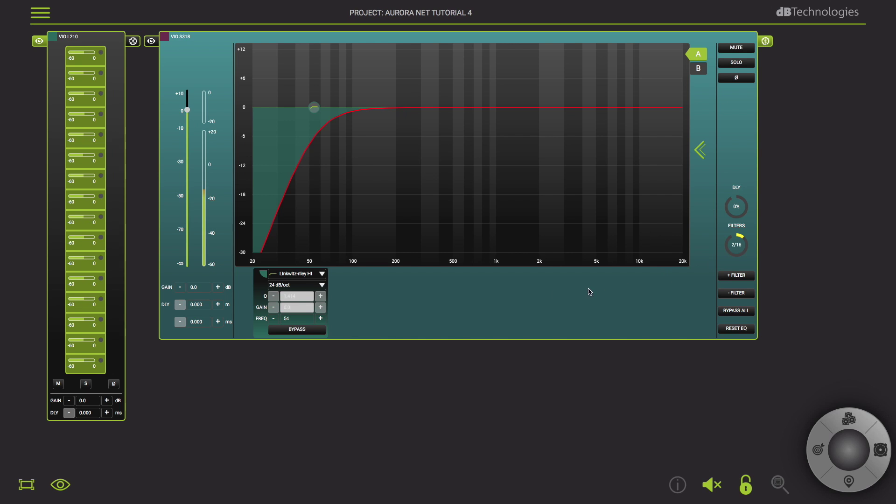
Set the VIO S318 group's delay to 1.900 m.
click(217, 305)
click(217, 305)
click(218, 305)
click(217, 305)
click(218, 304)
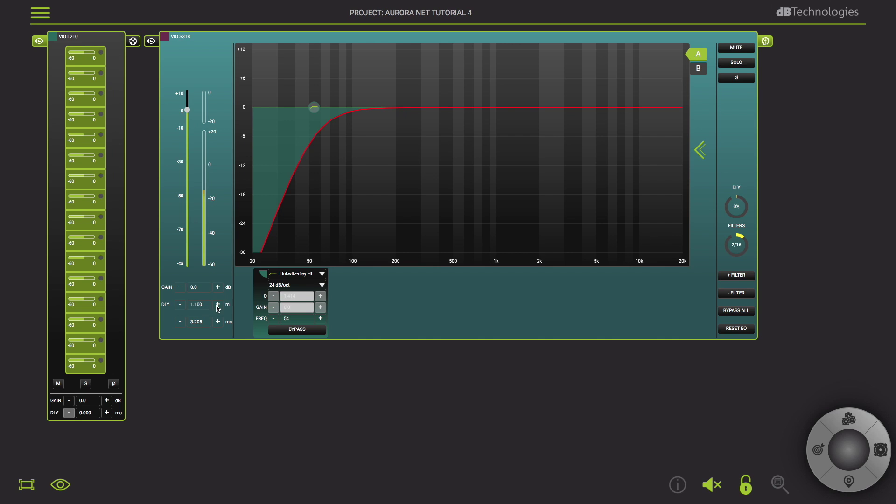
click(218, 305)
click(217, 305)
click(218, 305)
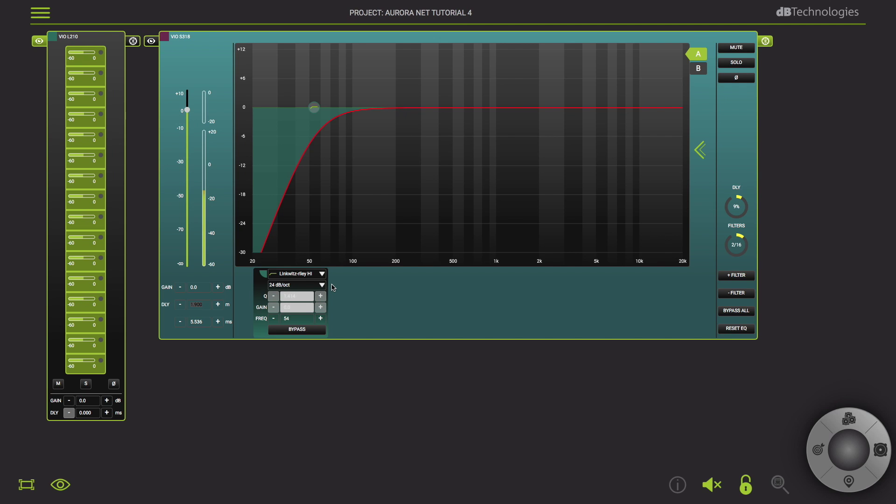
Add a second PEQ filter at about 97 Hz, -8.7 dB and Q 9.5, and shift the Linkwitz-riley HI filter to about 33 Hz.
click(737, 276)
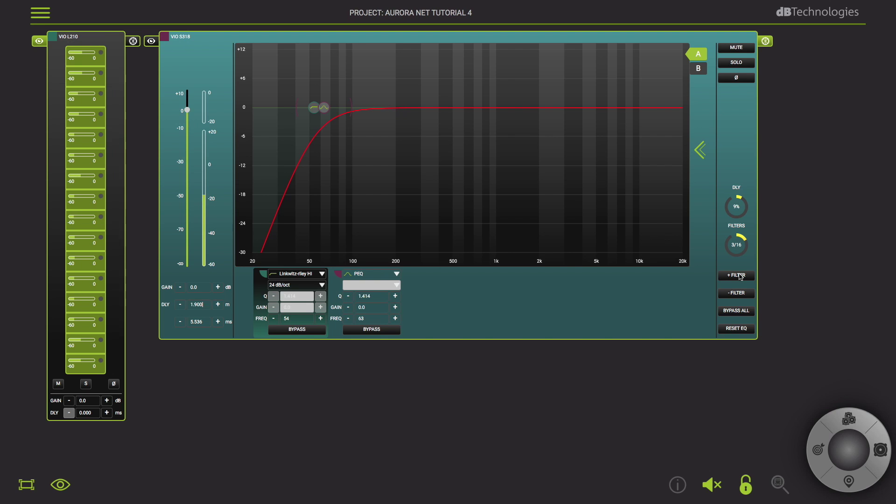
drag(324, 108, 283, 108)
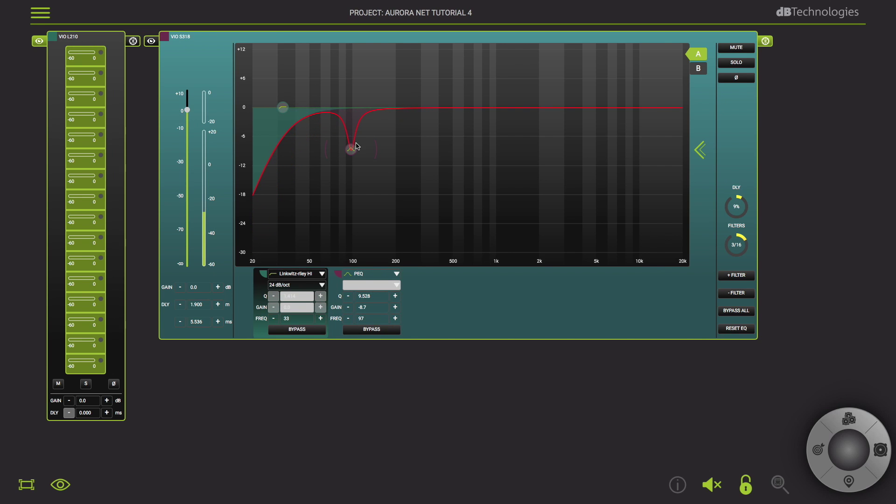
Move the PEQ filter in EQ A to about 52 Hz and -5.9 dB, and add a PEQ in EQ B at about 51 Hz, -2.9 dB, Q 5.9.
drag(355, 146, 311, 136)
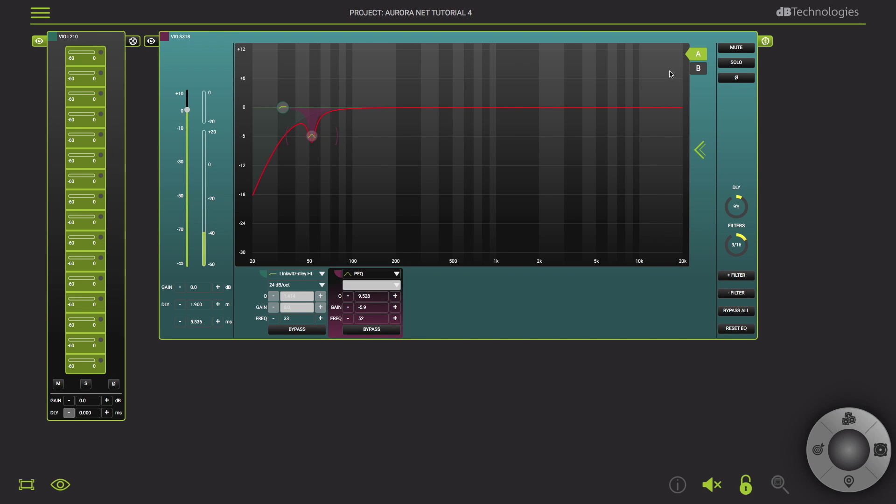
click(700, 69)
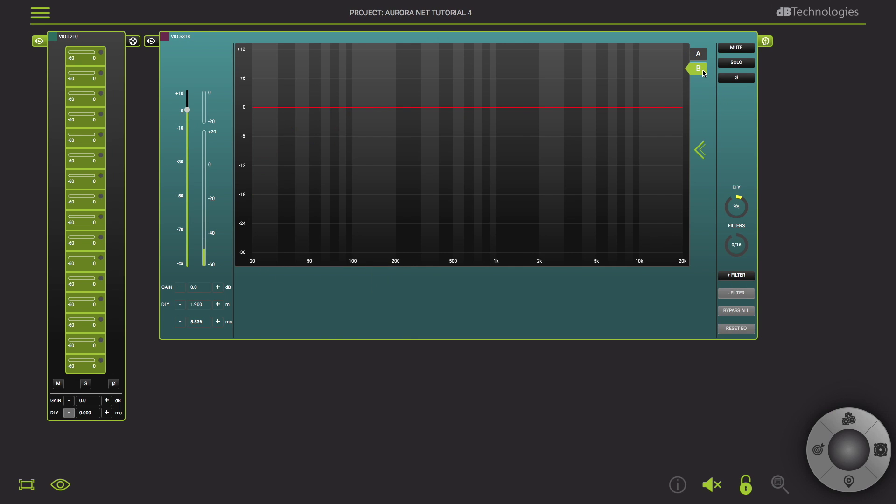
click(735, 275)
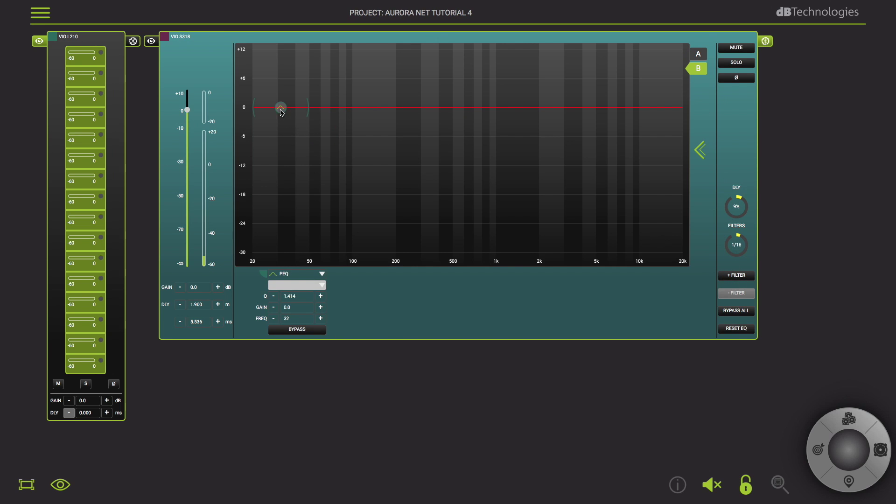
drag(281, 109, 312, 122)
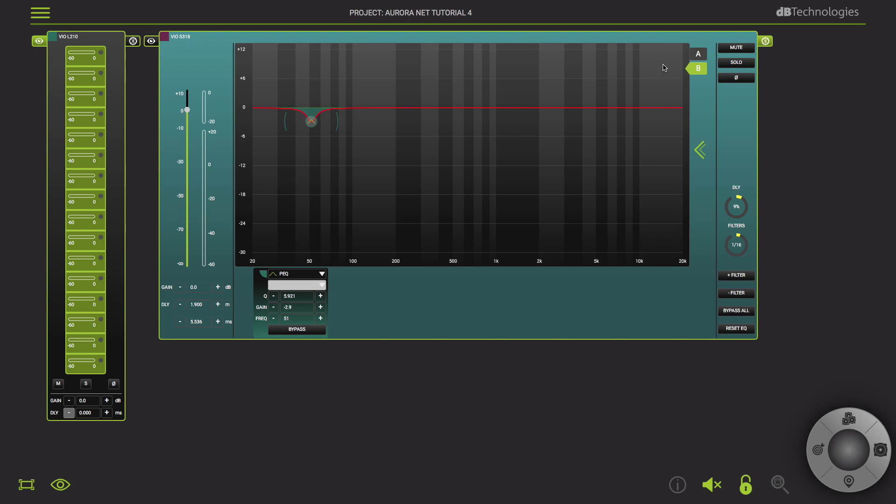
Compare the VIO S318 group's A and B equalizer curves by alternating between them, finishing on A.
click(698, 55)
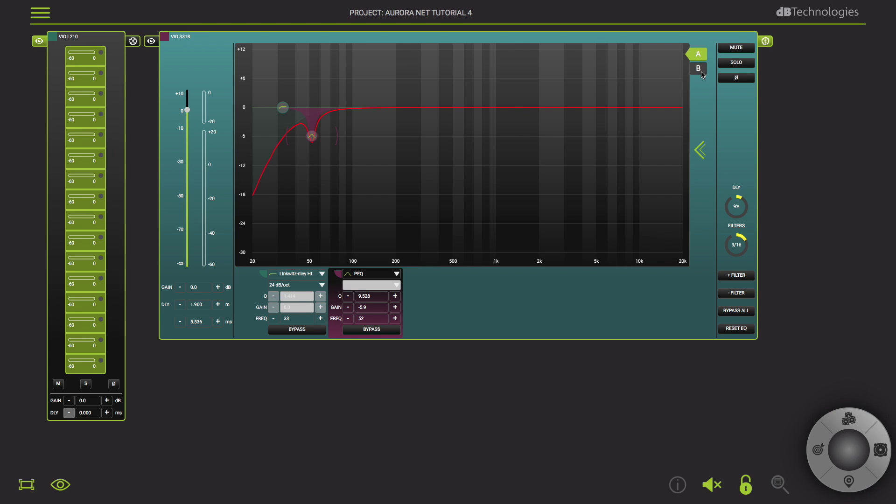
click(701, 71)
click(704, 59)
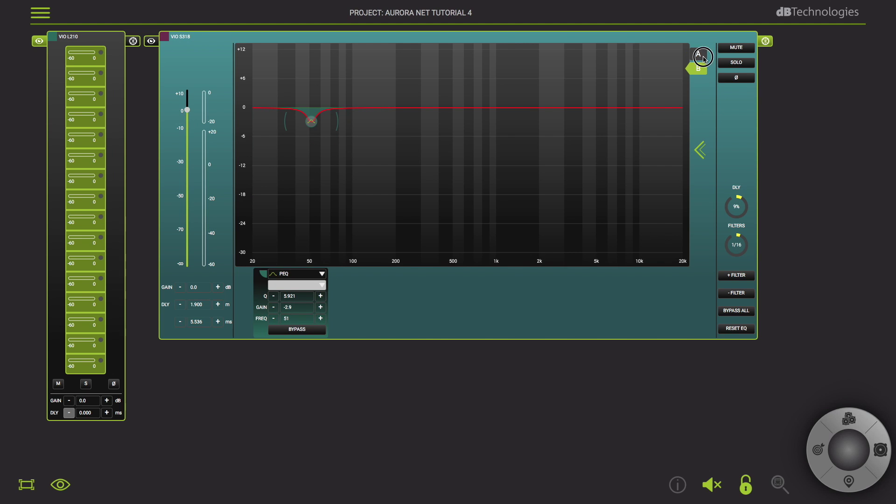
click(699, 69)
click(703, 59)
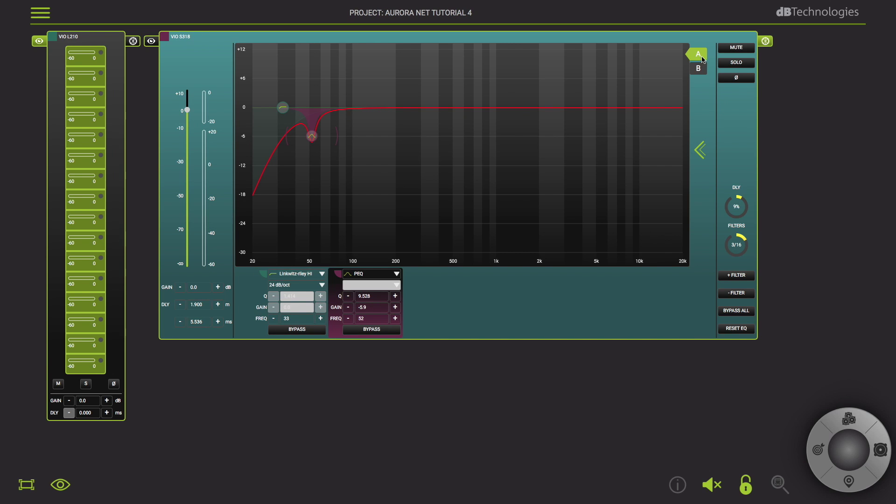
Collapse the VIO S318 group's equalizer, expand the VIO L210 group to its fader view, and align the two group strips side by side.
click(706, 156)
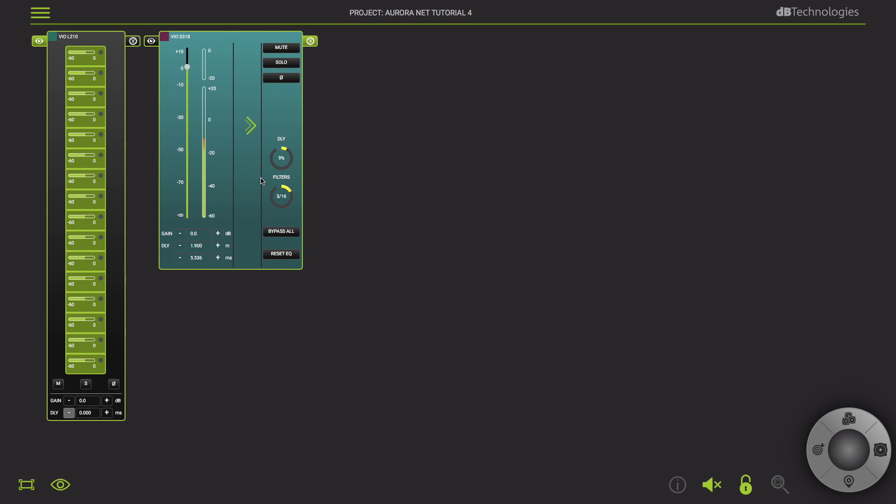
drag(252, 180, 346, 175)
double_click(120, 47)
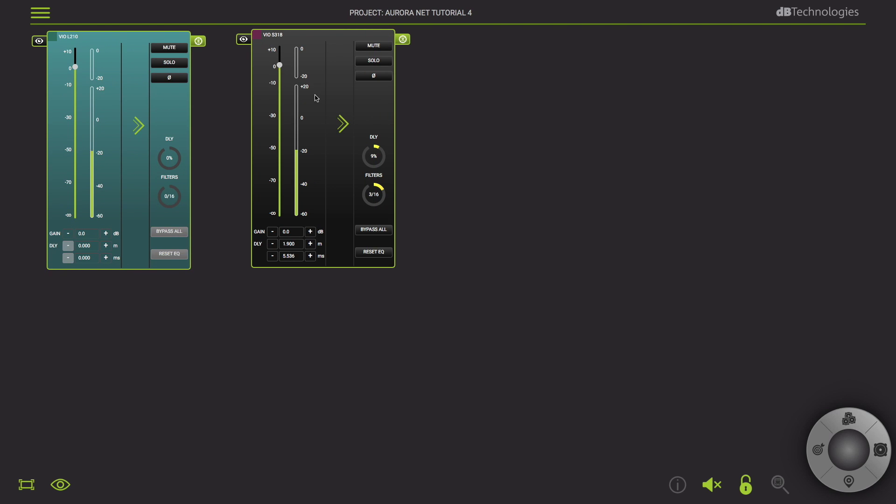
drag(260, 93, 237, 95)
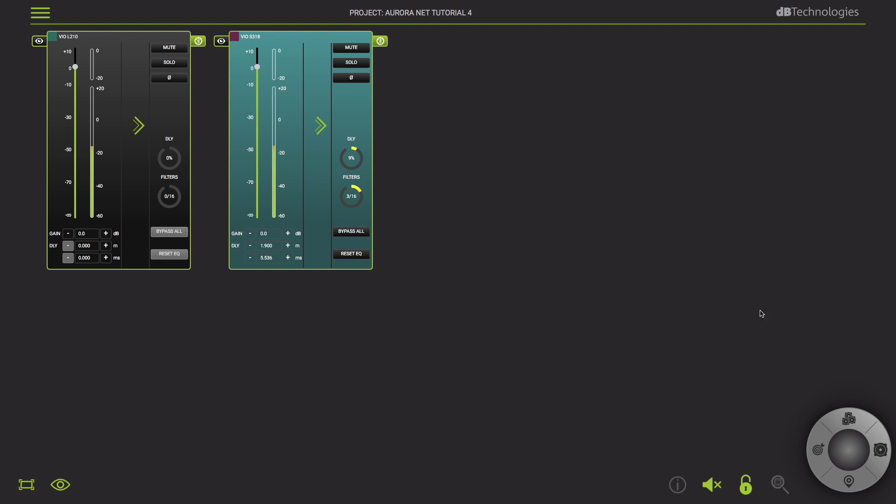
Create a yellow group named MASTER containing all VIO L210 and VIO S318 speakers.
click(882, 447)
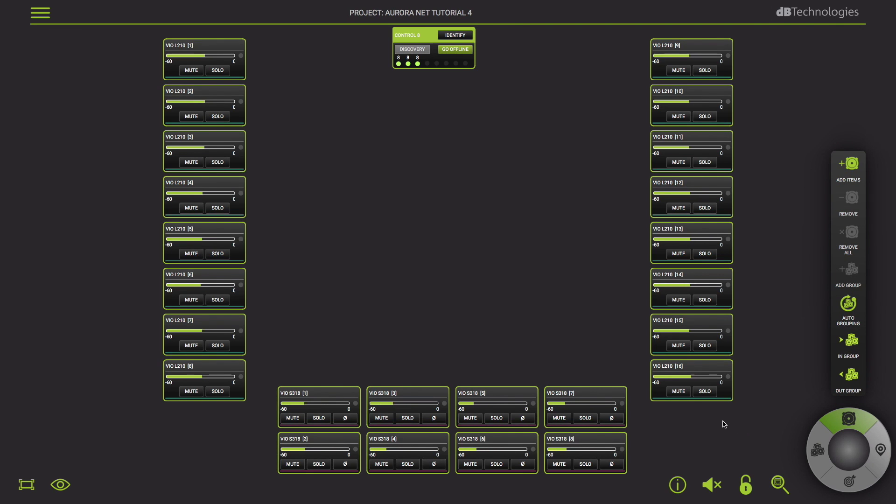
click(155, 76)
drag(155, 76, 704, 464)
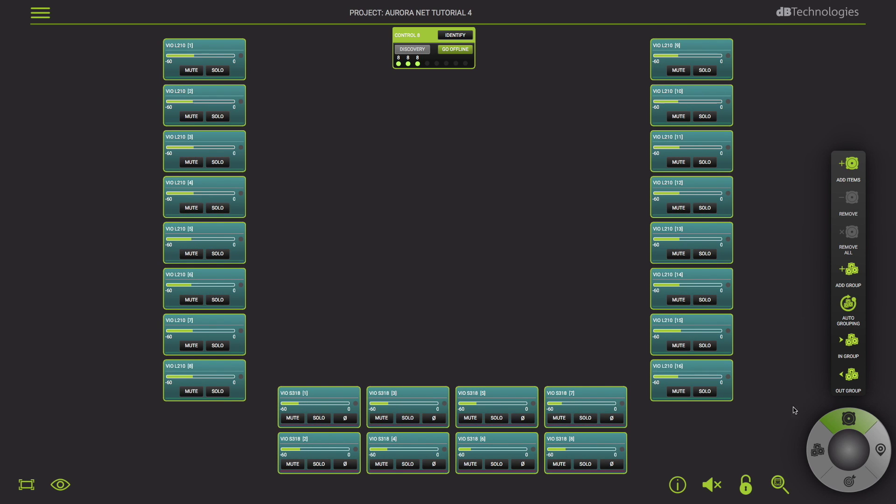
click(852, 269)
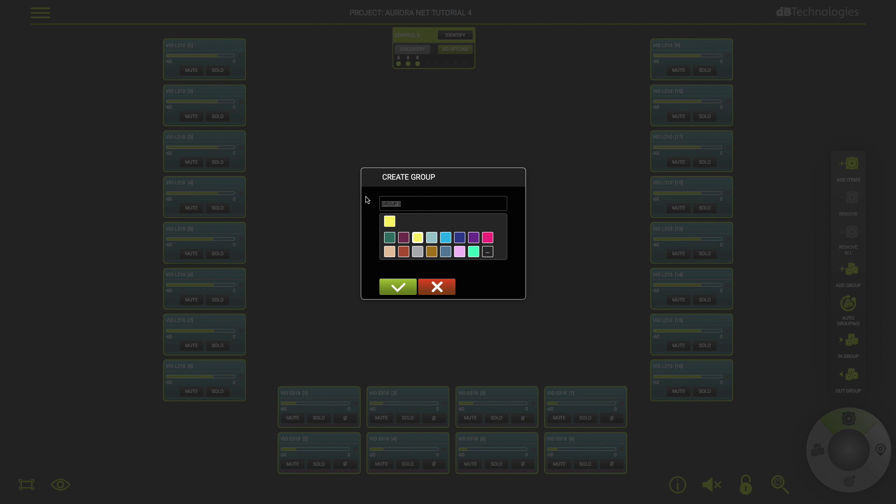
key(ctrl+a)
text(MASTER)
click(400, 287)
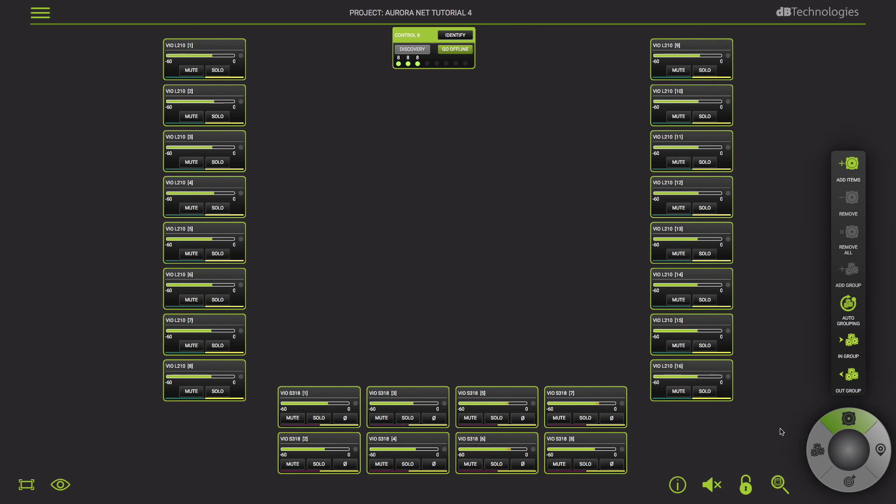
Place the MASTER group beside the VIO S318 group and expand it to its full equalizer view.
click(818, 450)
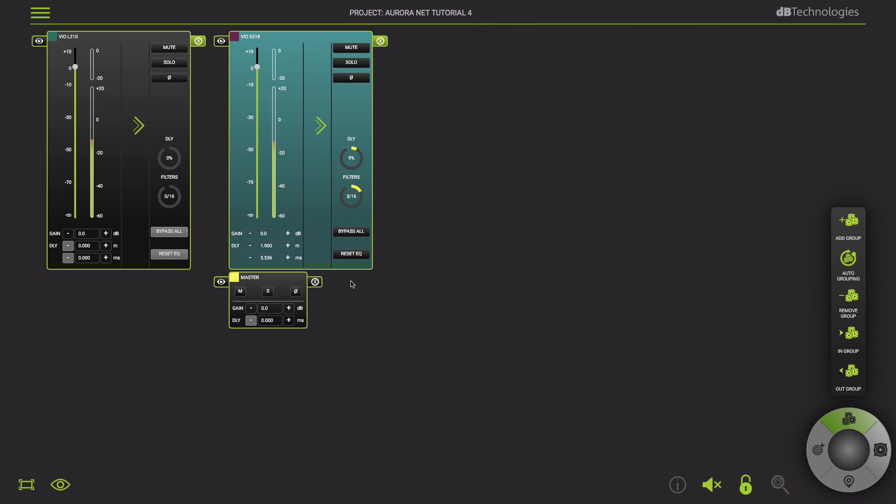
drag(294, 297, 460, 144)
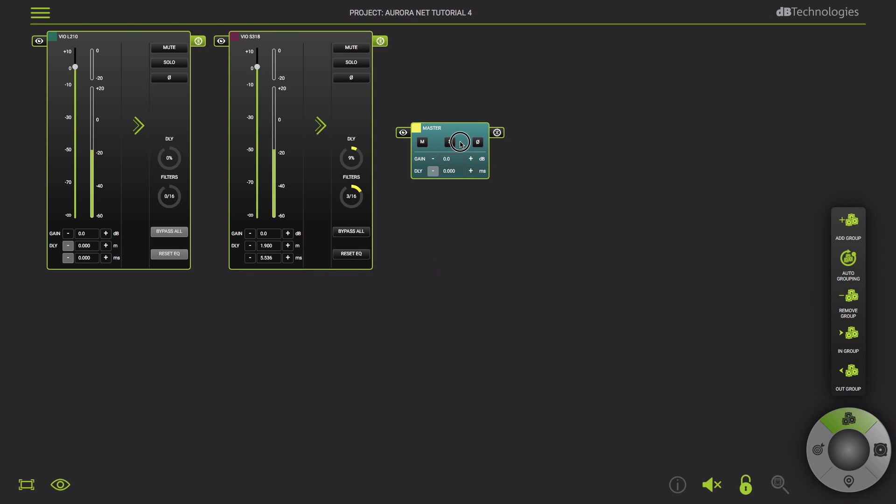
click(497, 133)
click(459, 157)
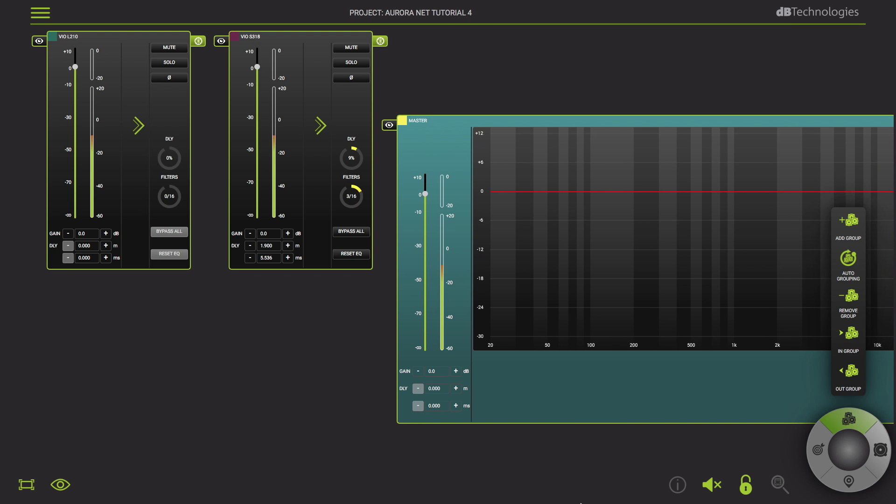
Add a PEQ filter to the MASTER group at about 2626 Hz with a gain of about -4.7 dB.
drag(582, 438, 346, 419)
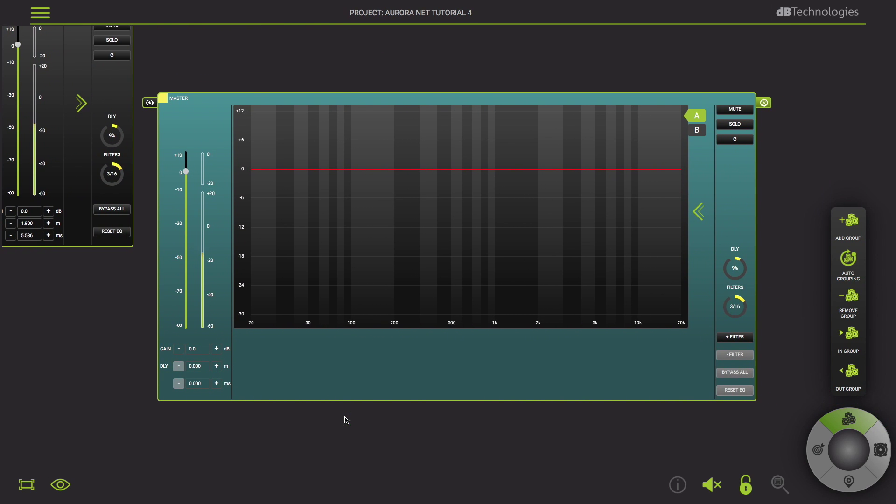
click(397, 369)
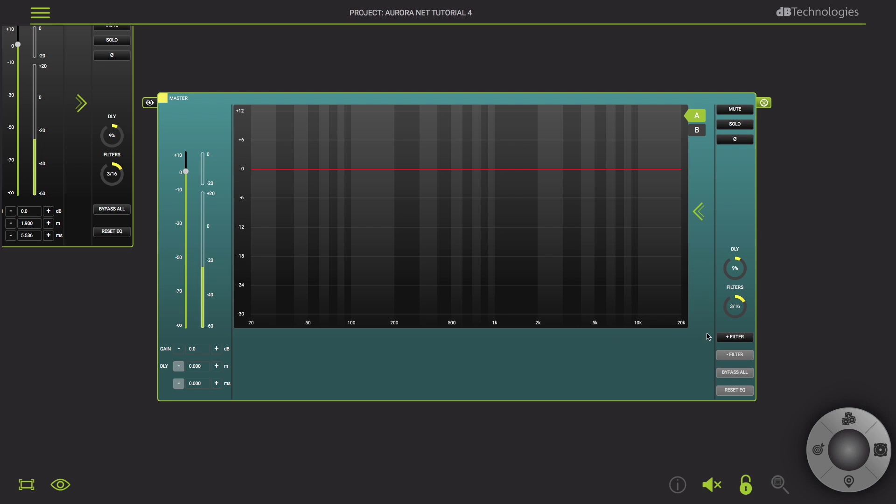
click(734, 336)
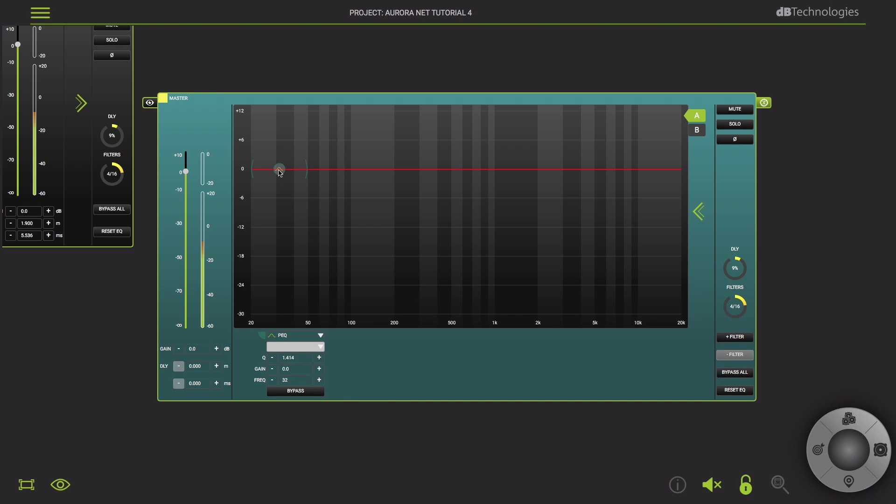
drag(279, 172, 554, 192)
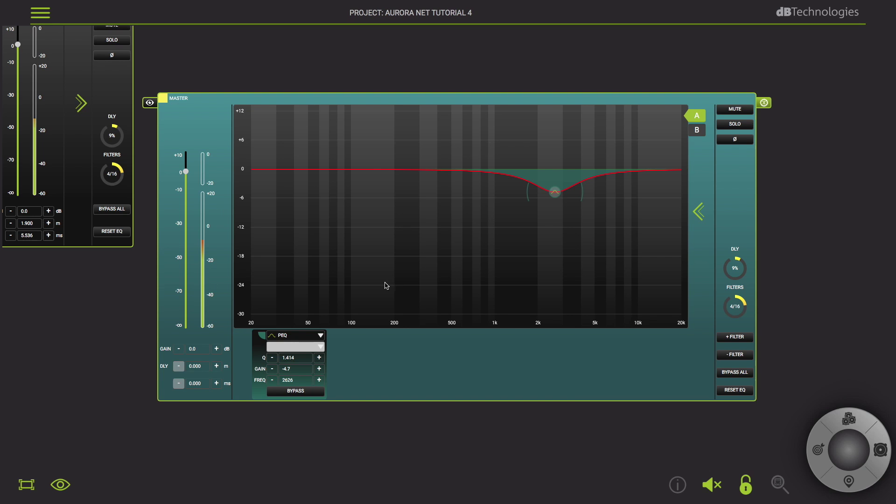
Inspect the VIO S318 [5] speaker's monitoring data, its preset's EQ curve and its group memberships, and close its details.
click(881, 450)
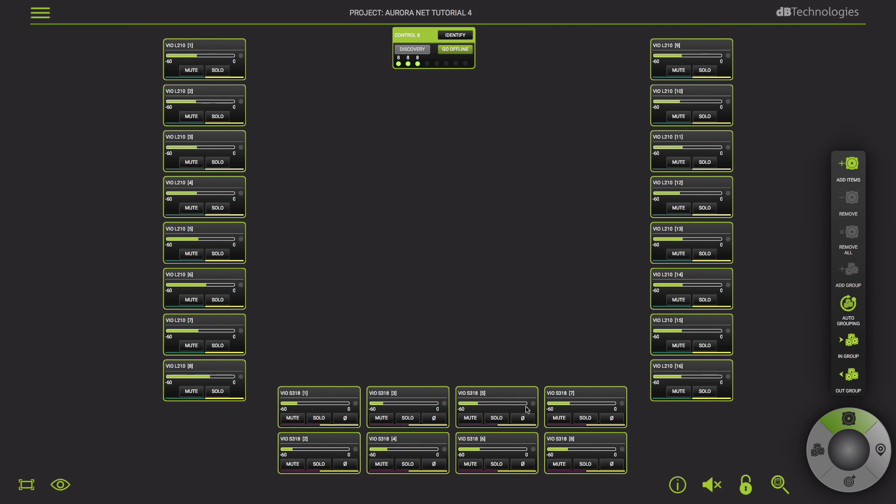
click(510, 403)
double_click(510, 403)
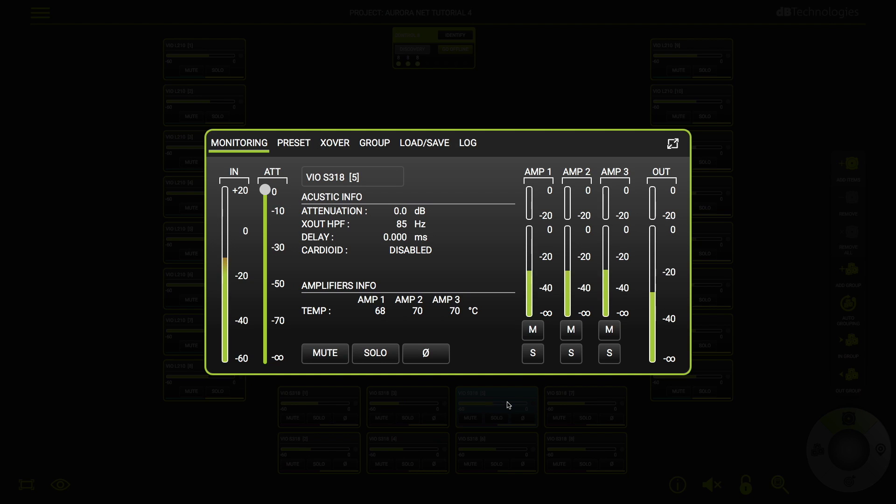
click(296, 145)
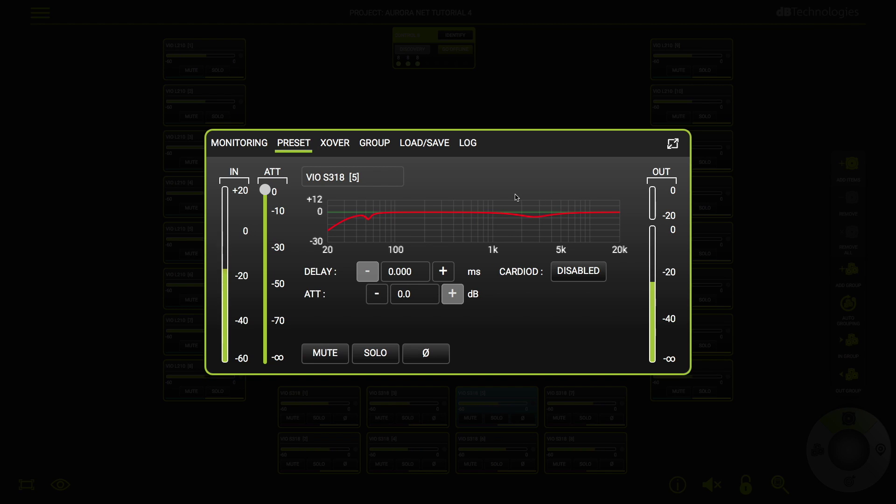
click(372, 147)
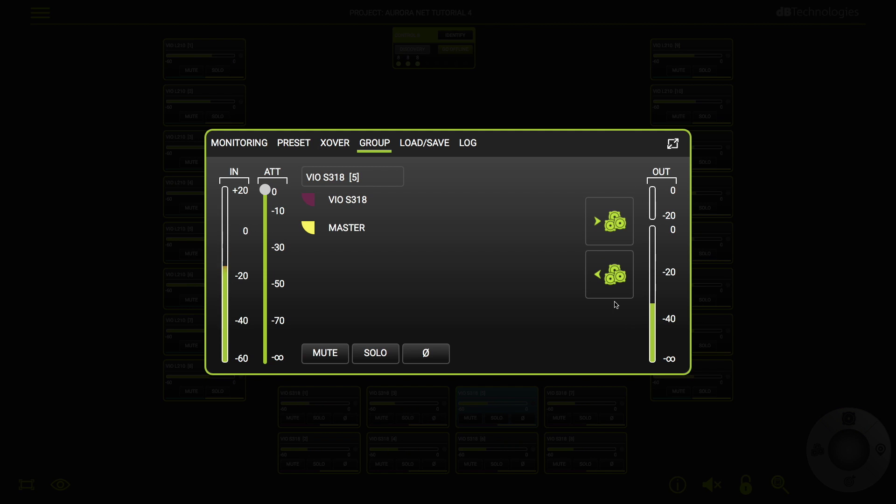
click(801, 268)
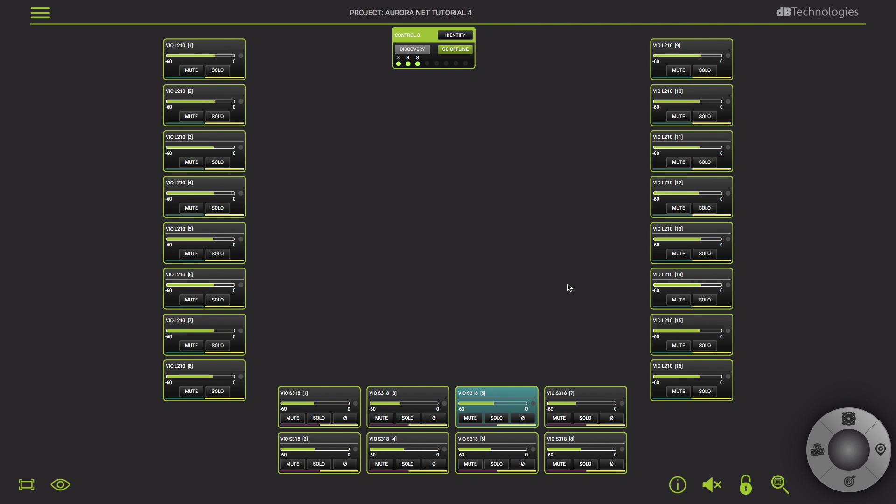